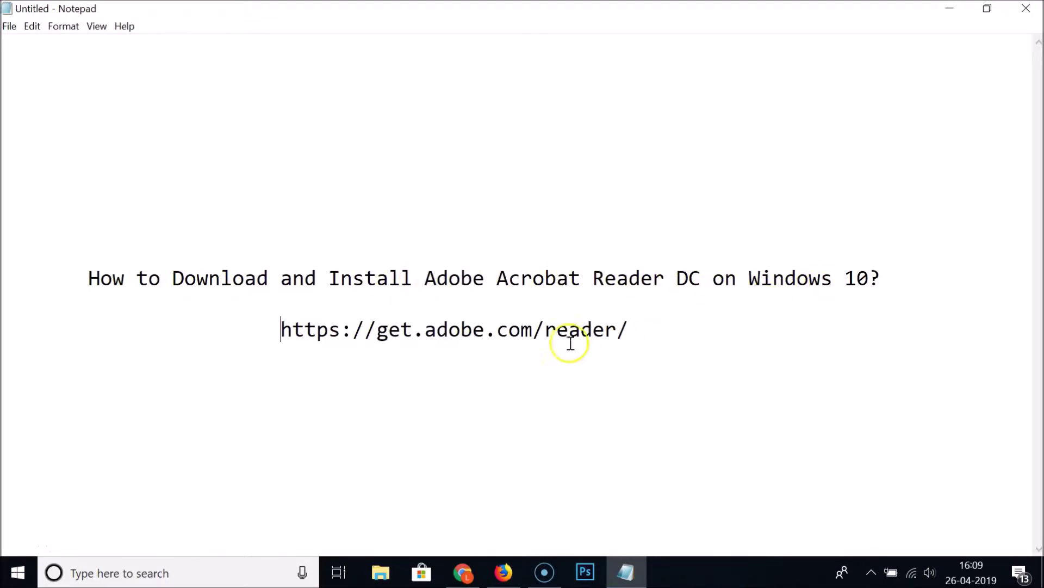
Copy the get.adobe.com/reader/ address from the Notepad note and switch to Chrome
{"action": "left_click_drag", "start_coordinate": [278, 331], "coordinate": [643, 330]}
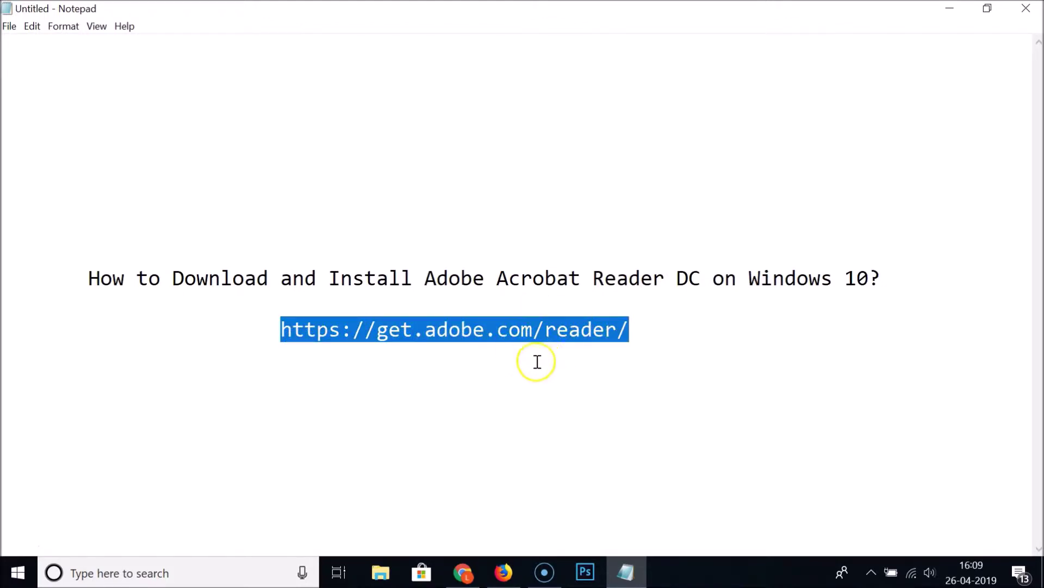
{"action": "right_click", "coordinate": [465, 333]}
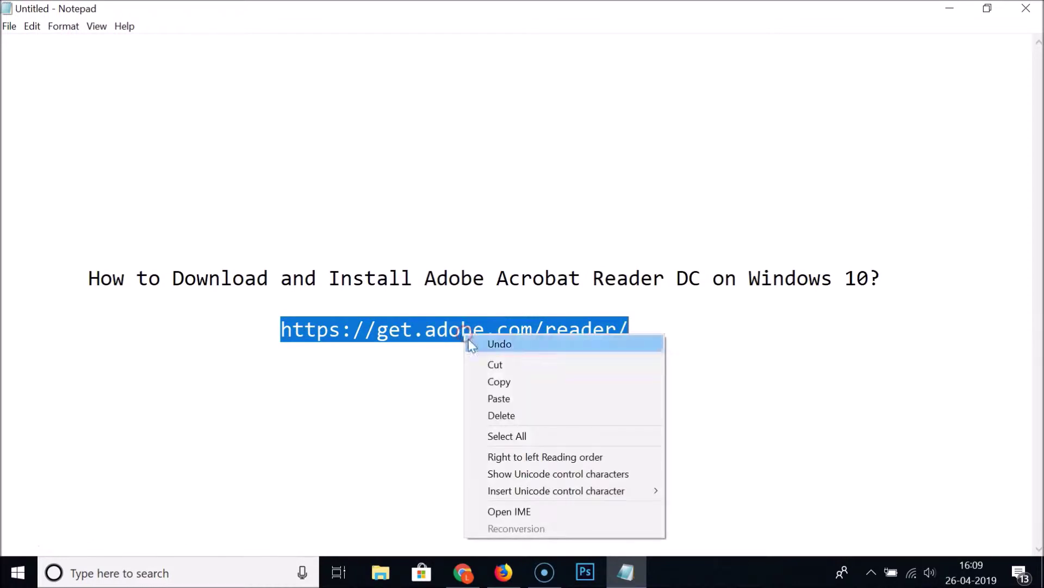
{"action": "left_click", "coordinate": [538, 386]}
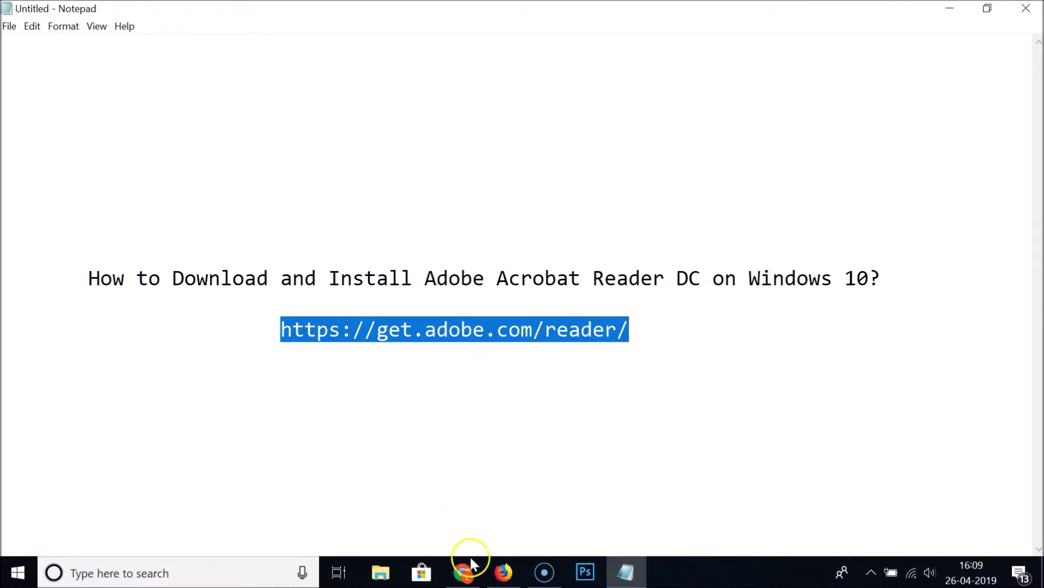
{"action": "left_click", "coordinate": [471, 576]}
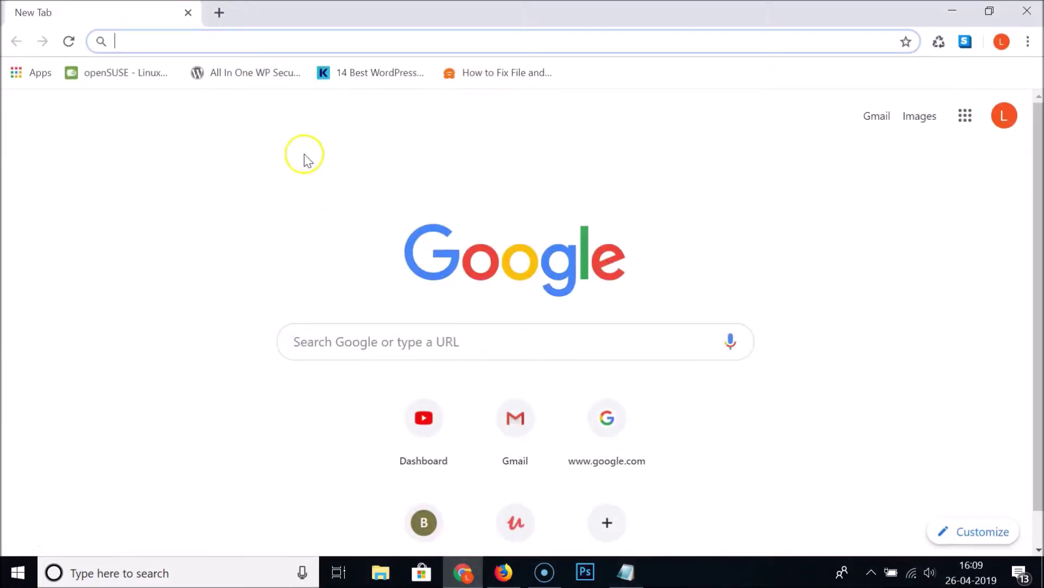
Paste the copied address into Chrome's address bar and load the Adobe Reader download page
{"action": "right_click", "coordinate": [280, 42]}
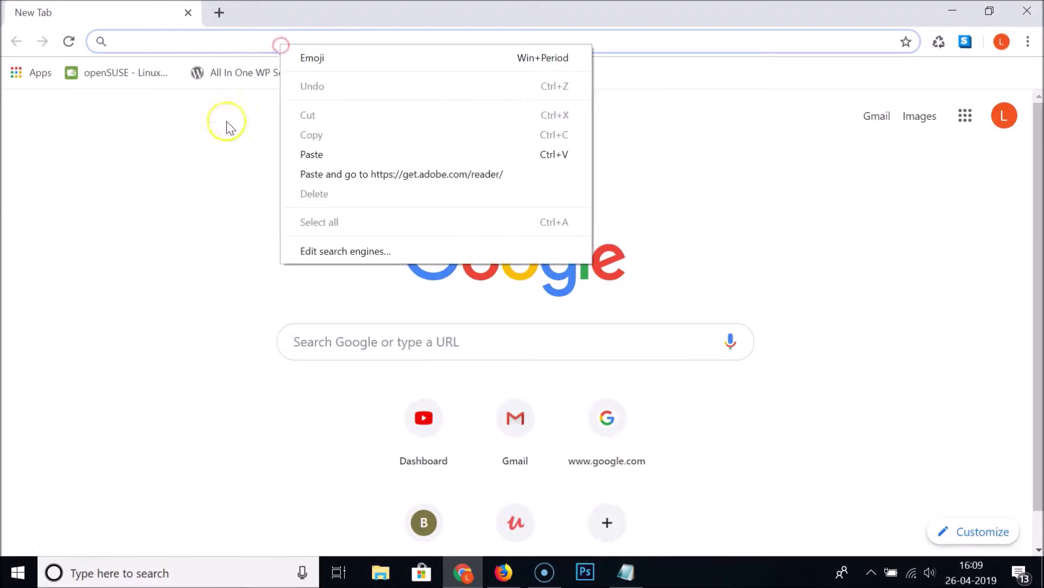
{"action": "left_click", "coordinate": [343, 148]}
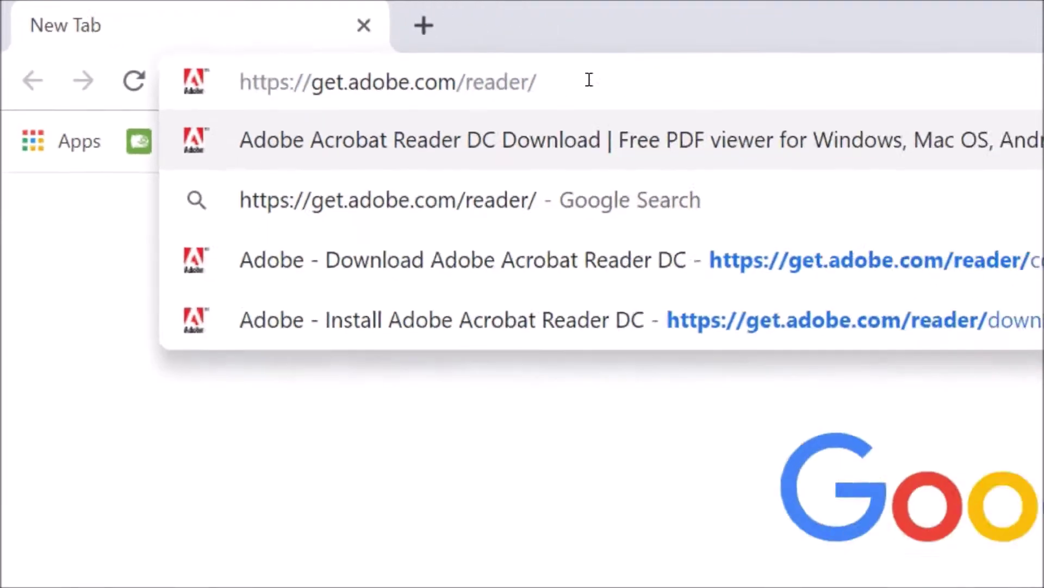
{"action": "key", "text": "Return"}
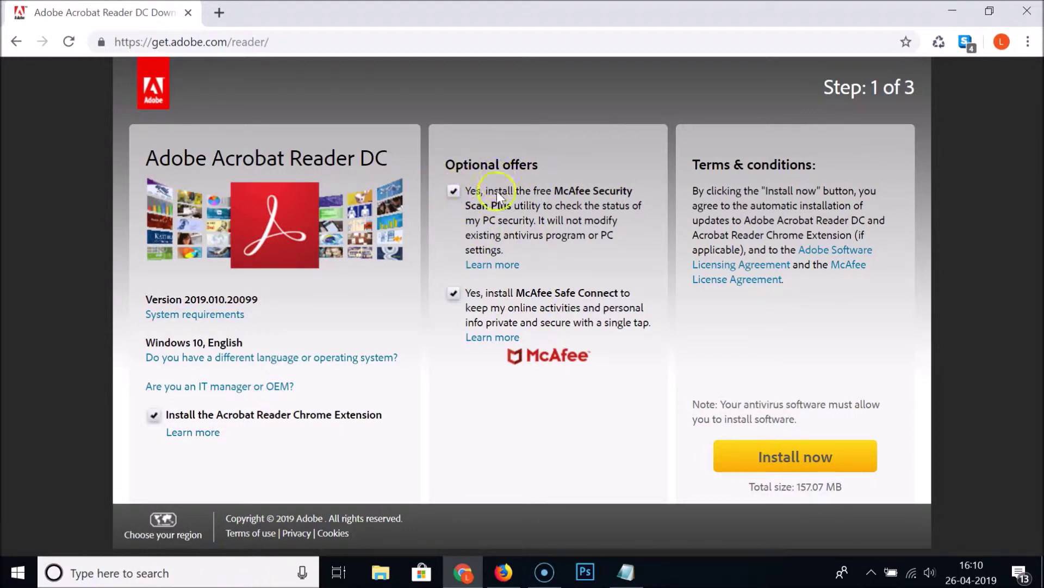
Decline McAfee Security Scan Plus, McAfee Safe Connect and the Chrome Extension, then click Install now
{"action": "left_click", "coordinate": [453, 192]}
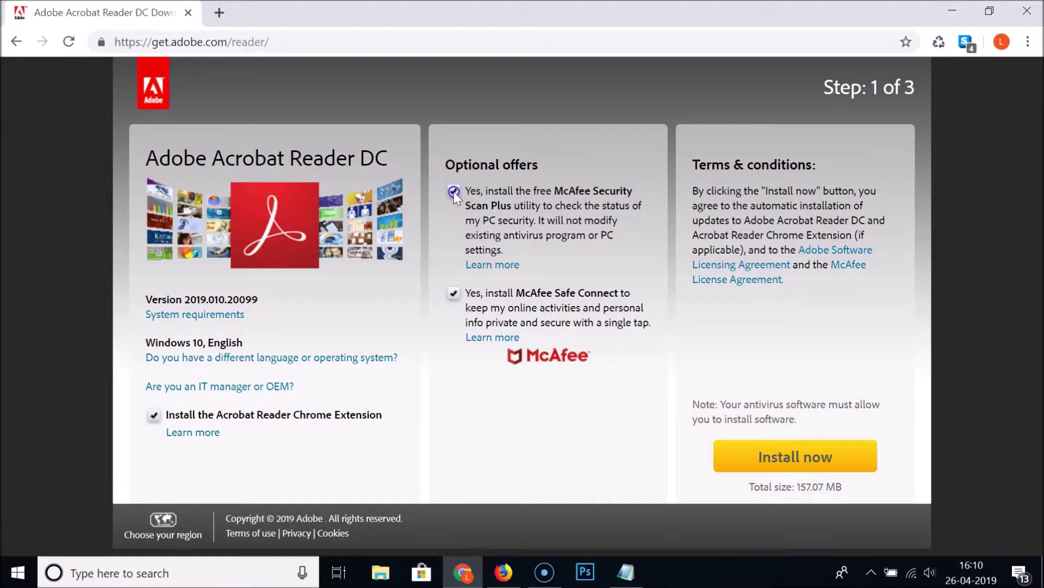
{"action": "left_click", "coordinate": [455, 294]}
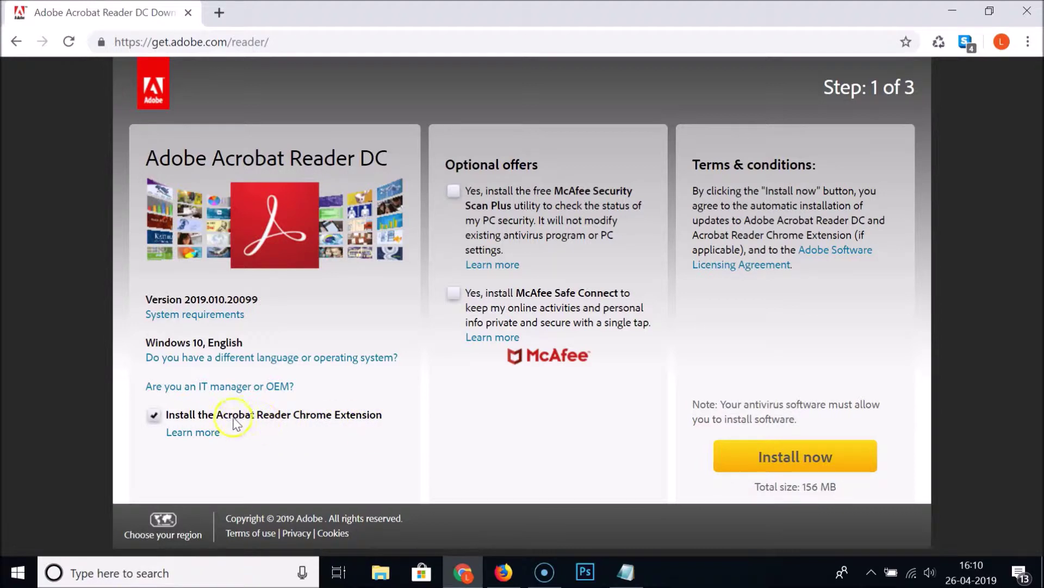
{"action": "left_click", "coordinate": [161, 415]}
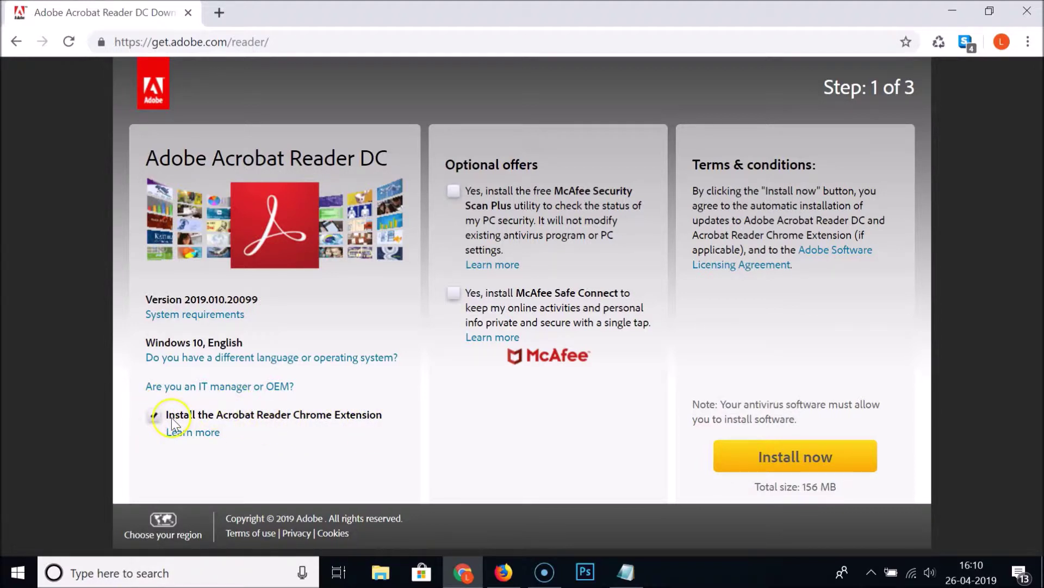
{"action": "left_click", "coordinate": [457, 400]}
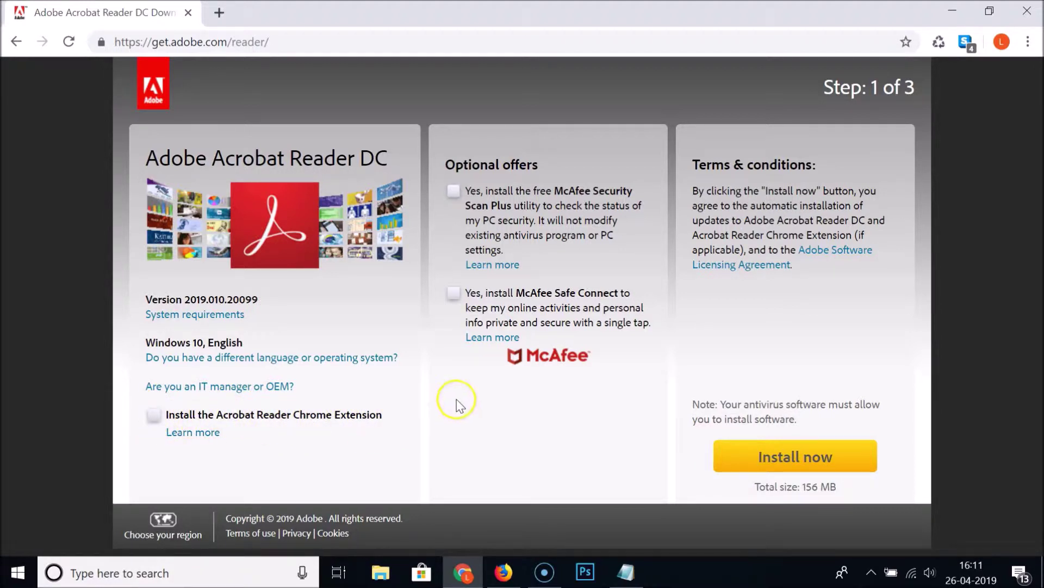
{"action": "left_click", "coordinate": [788, 458]}
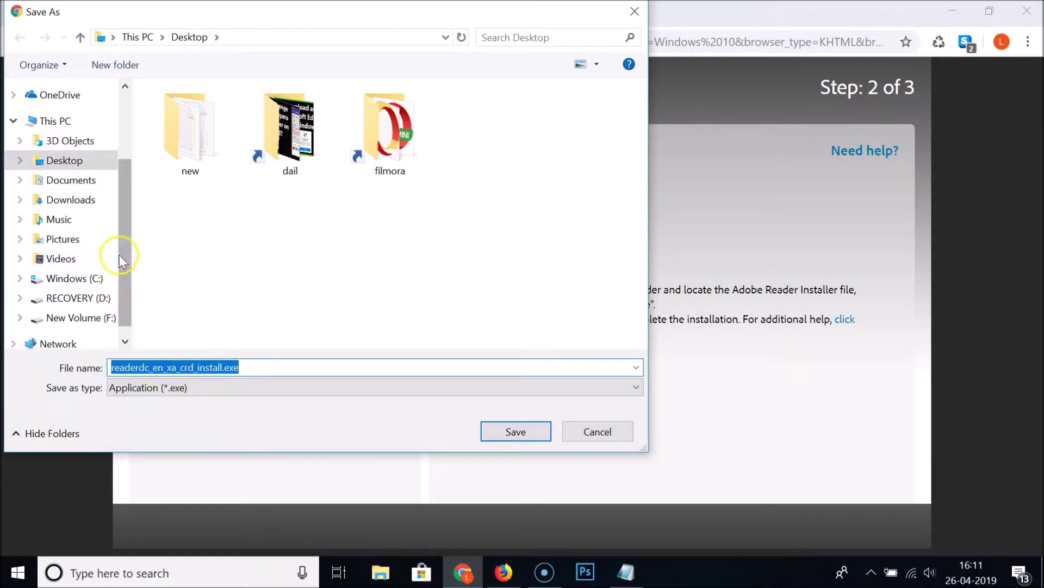
Save readerdc_en_xa_crd_install.exe to the Desktop and minimize Chrome
{"action": "left_click", "coordinate": [128, 222]}
{"action": "left_click_drag", "start_coordinate": [127, 222], "coordinate": [128, 182]}
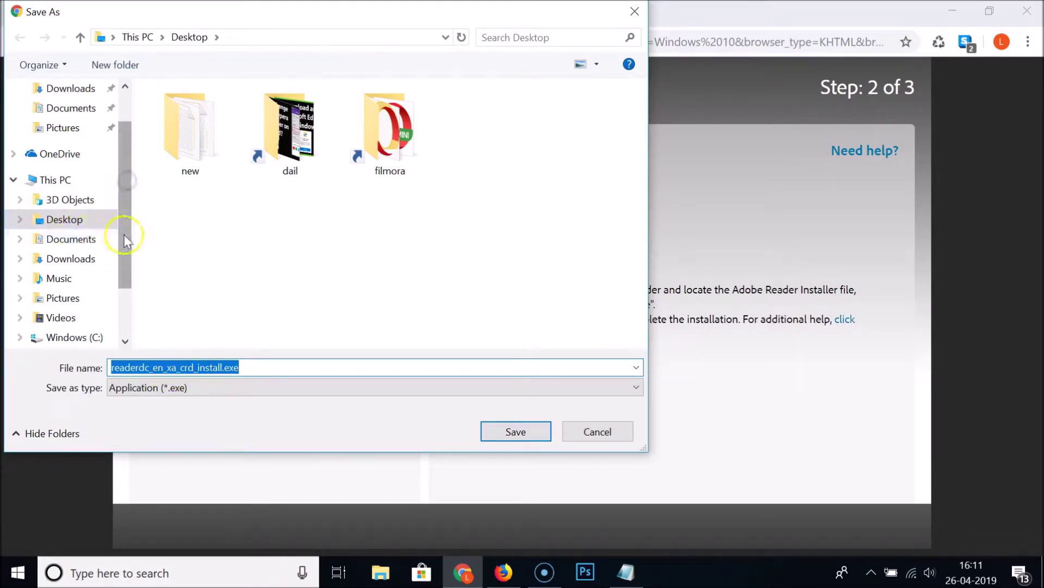
{"action": "left_click", "coordinate": [75, 222]}
{"action": "left_click", "coordinate": [519, 431]}
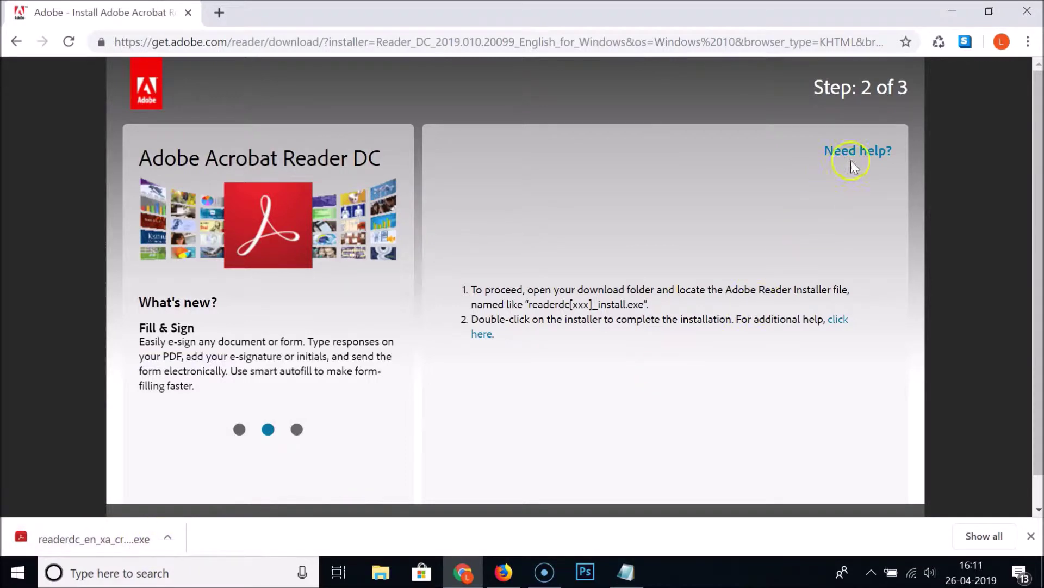
{"action": "left_click", "coordinate": [951, 11]}
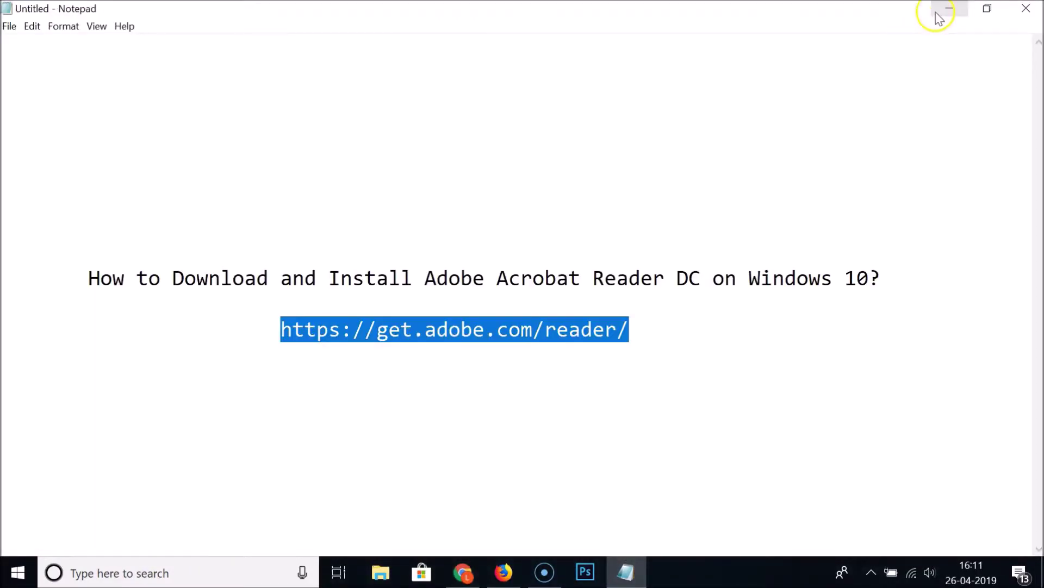
Run the Reader installer from the desktop and finish setup with Launch Adobe Acrobat Reader DC unchecked
{"action": "left_click", "coordinate": [946, 10]}
{"action": "left_click_drag", "start_coordinate": [32, 473], "coordinate": [164, 325]}
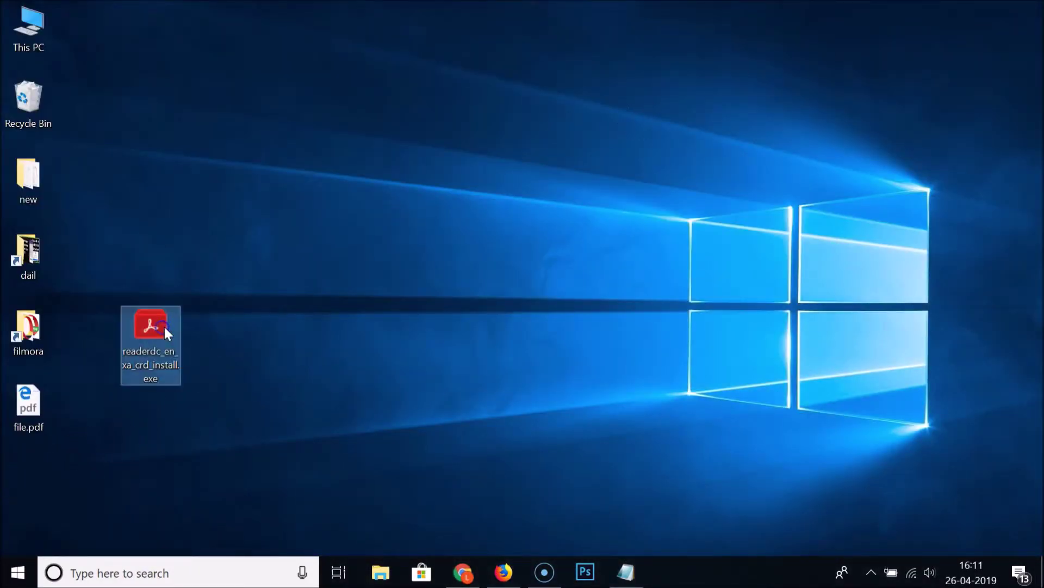
{"action": "double_click", "coordinate": [157, 330]}
{"action": "left_click", "coordinate": [323, 320]}
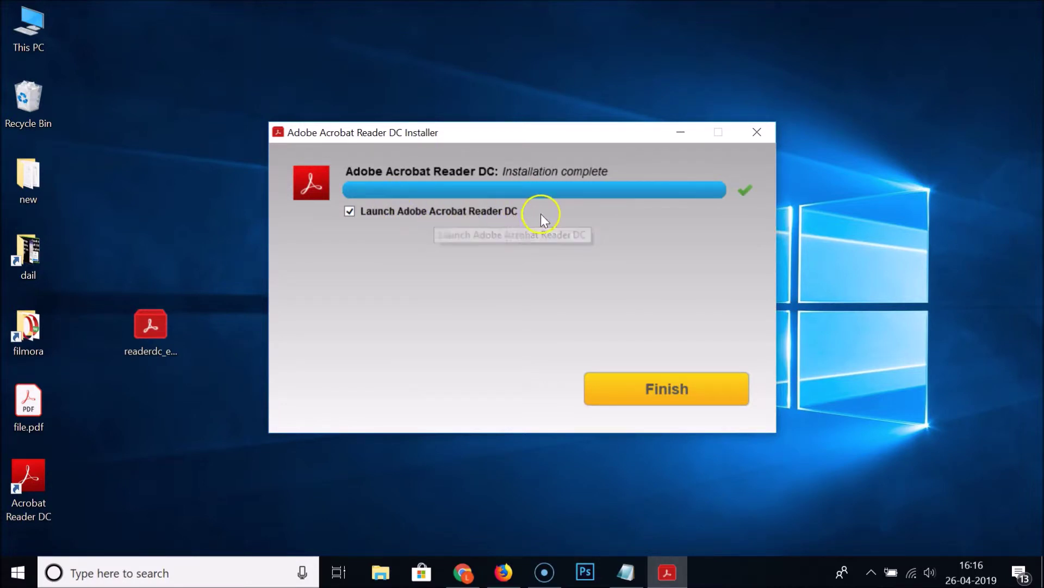
{"action": "left_click", "coordinate": [349, 211]}
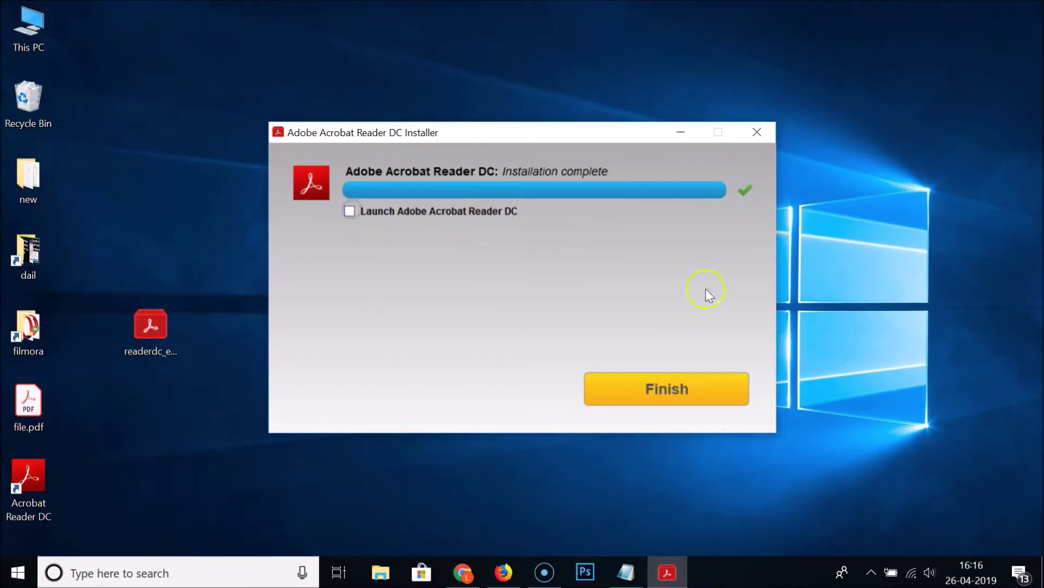
{"action": "left_click", "coordinate": [711, 386]}
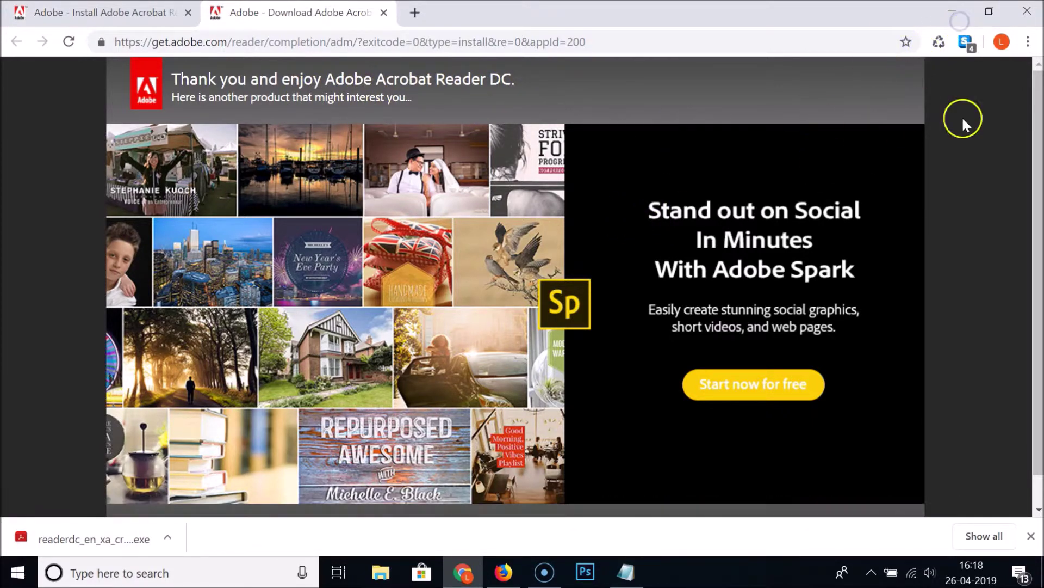
Minimize Chrome and launch Acrobat Reader DC from its new desktop shortcut
{"action": "left_click", "coordinate": [952, 11]}
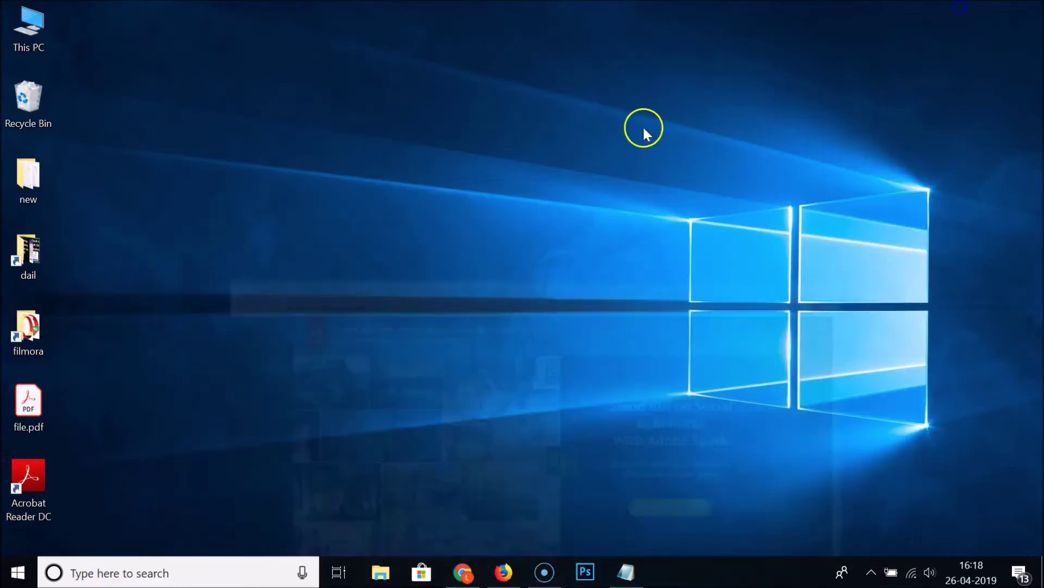
{"action": "left_click_drag", "start_coordinate": [45, 479], "coordinate": [173, 409]}
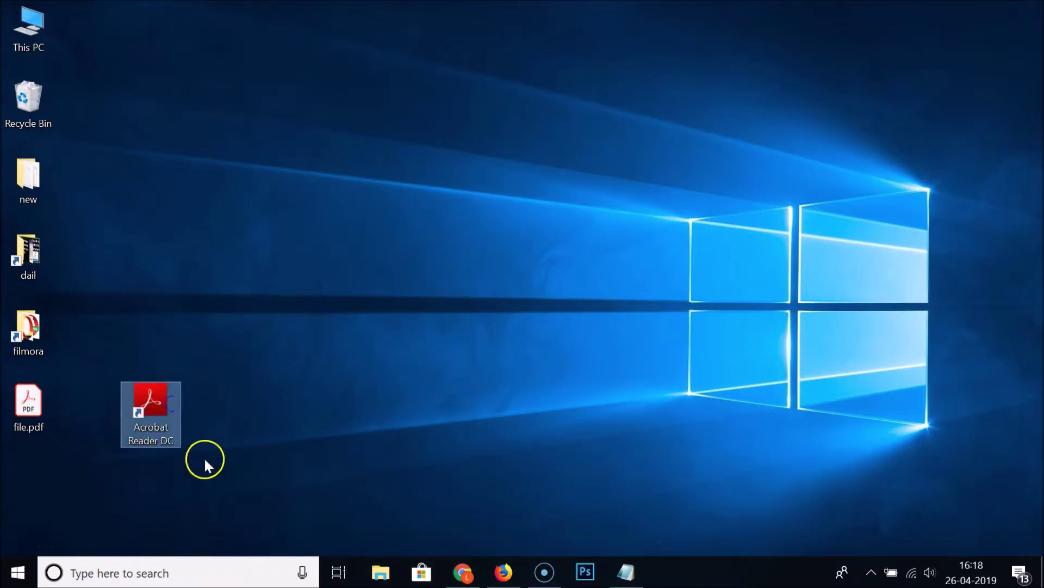
{"action": "double_click", "coordinate": [165, 398]}
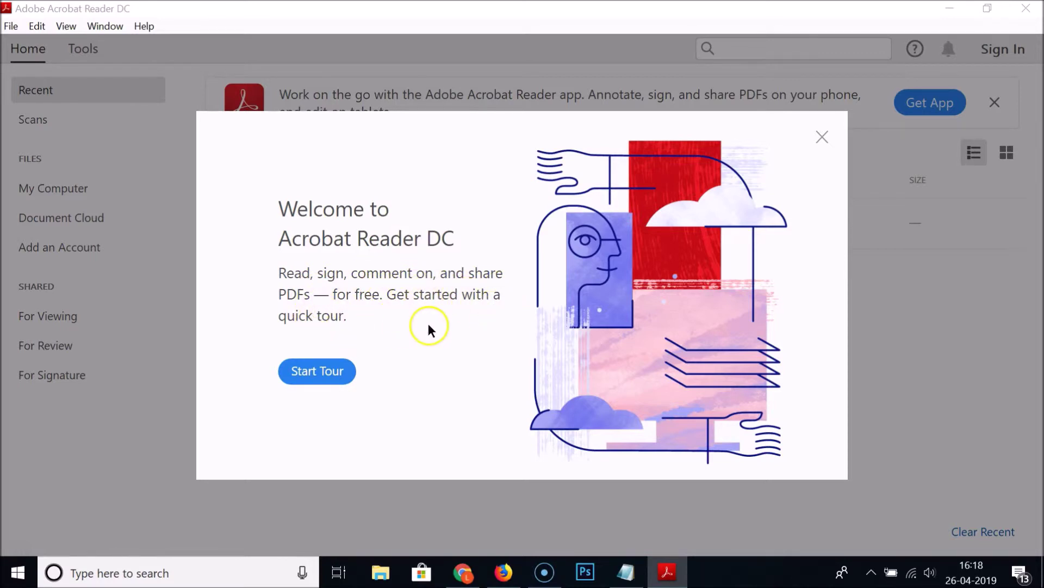
Start the quick tour from the Welcome to Acrobat Reader DC dialog
{"action": "left_click", "coordinate": [333, 372]}
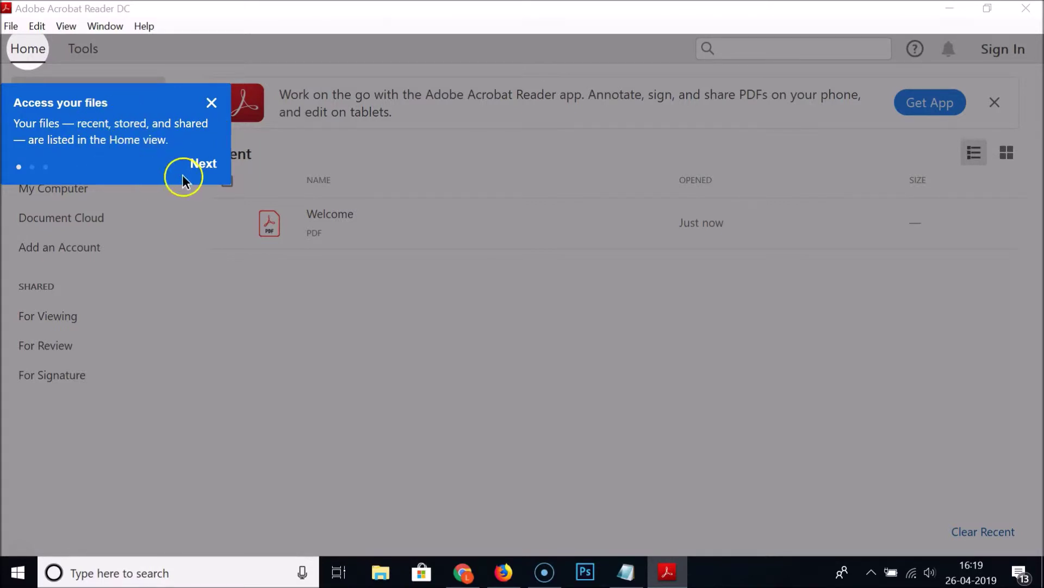
Step through the tour tips, close the Adobe ID sign-in window without signing in, and dismiss the last tip
{"action": "left_click", "coordinate": [204, 164]}
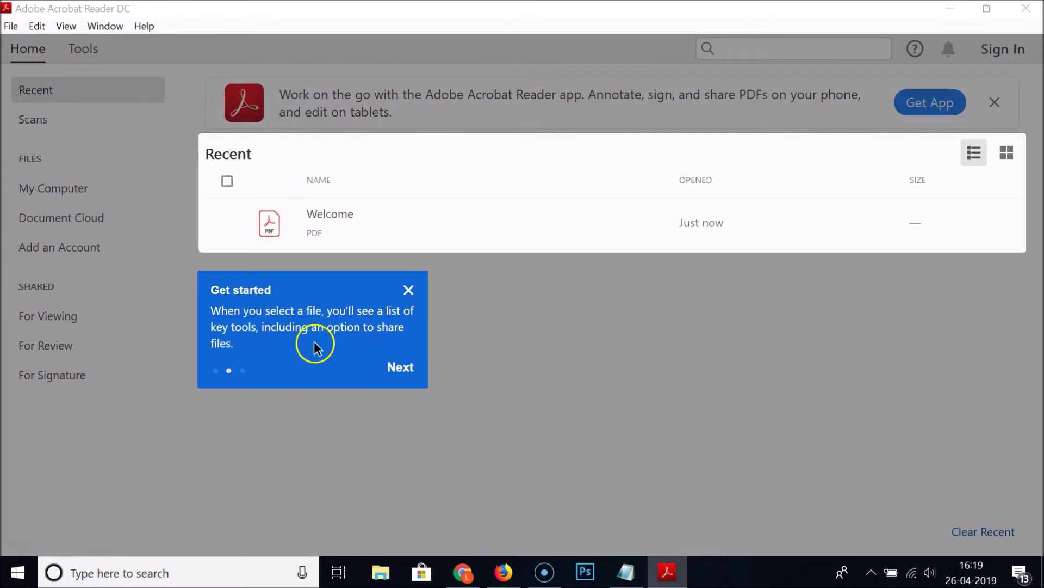
{"action": "left_click", "coordinate": [394, 366]}
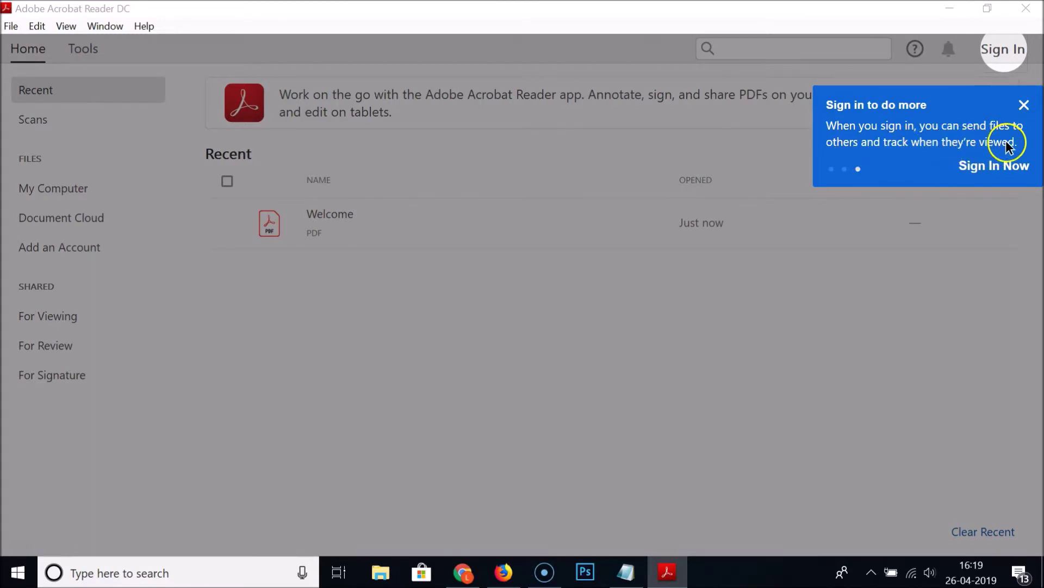
{"action": "left_click", "coordinate": [989, 169]}
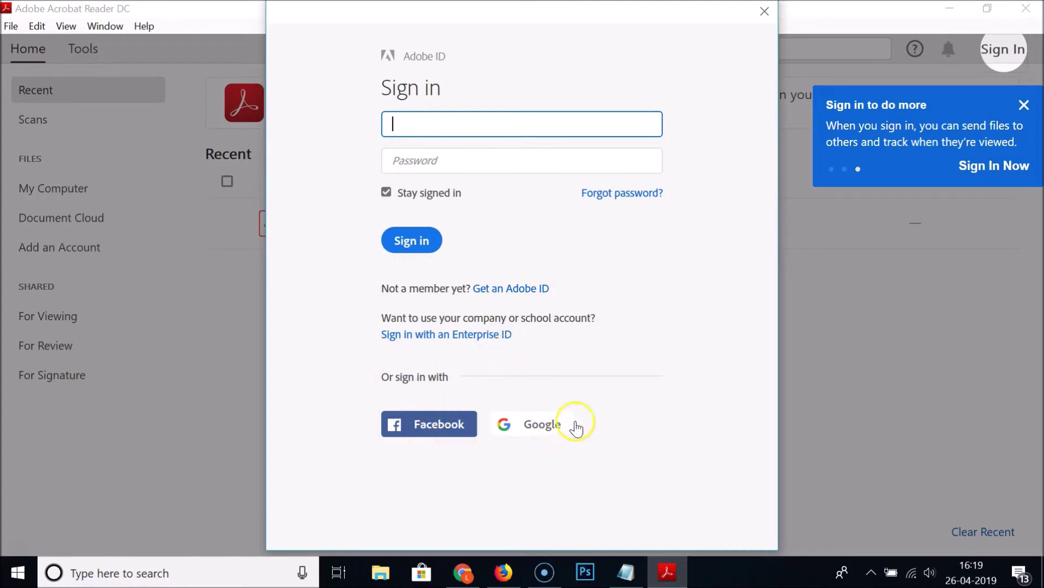
{"action": "left_click", "coordinate": [763, 11]}
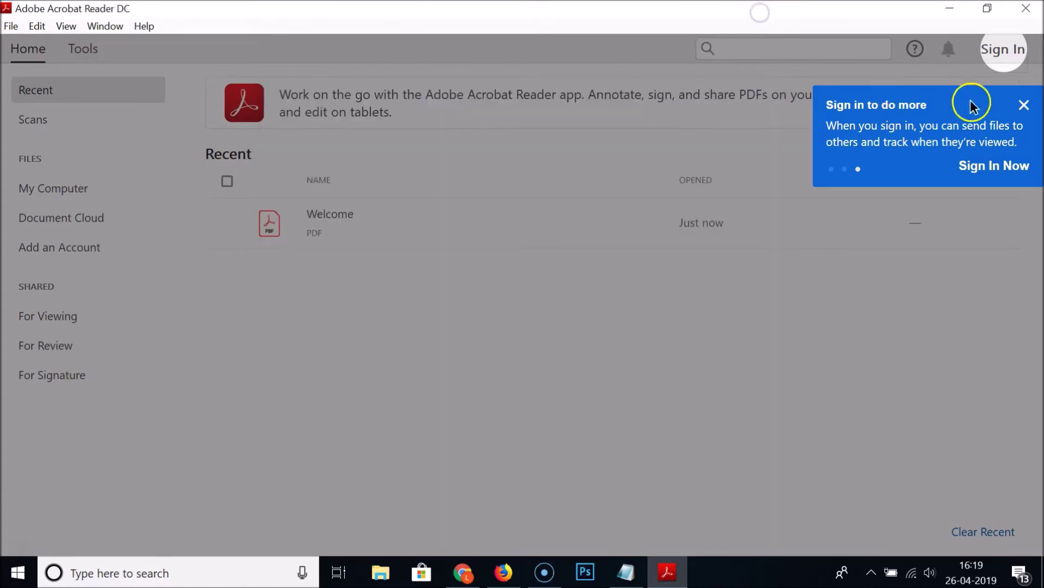
{"action": "left_click", "coordinate": [1022, 108]}
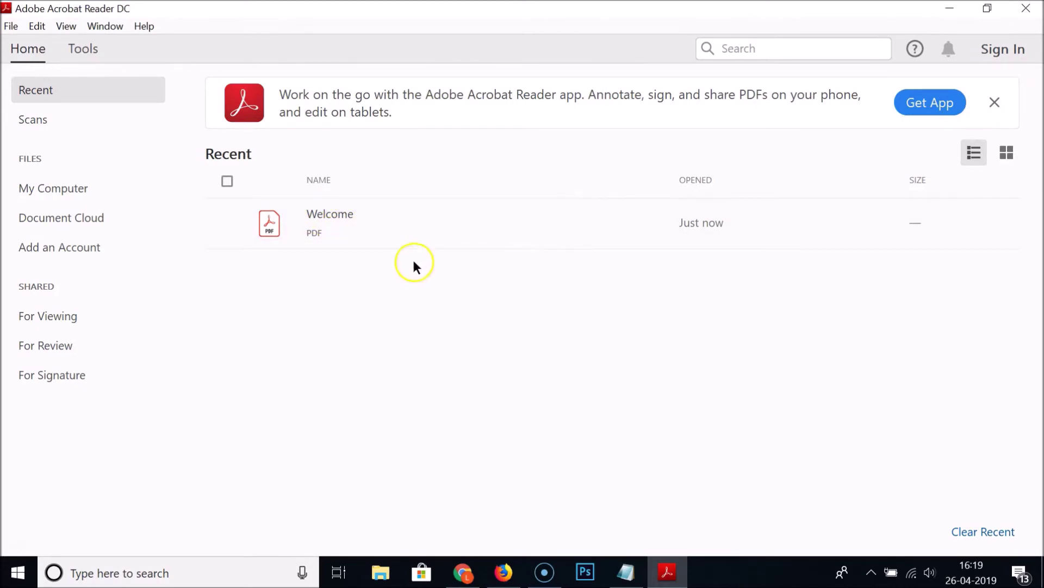
{"action": "left_click", "coordinate": [230, 227]}
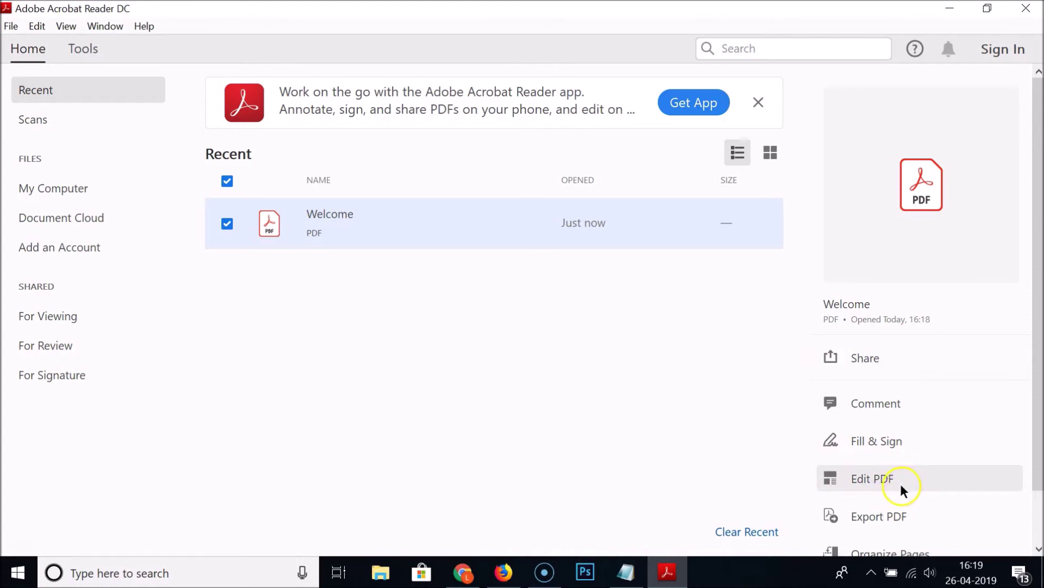
{"action": "scroll", "coordinate": [900, 482], "scroll_direction": "down", "scroll_amount": 1}
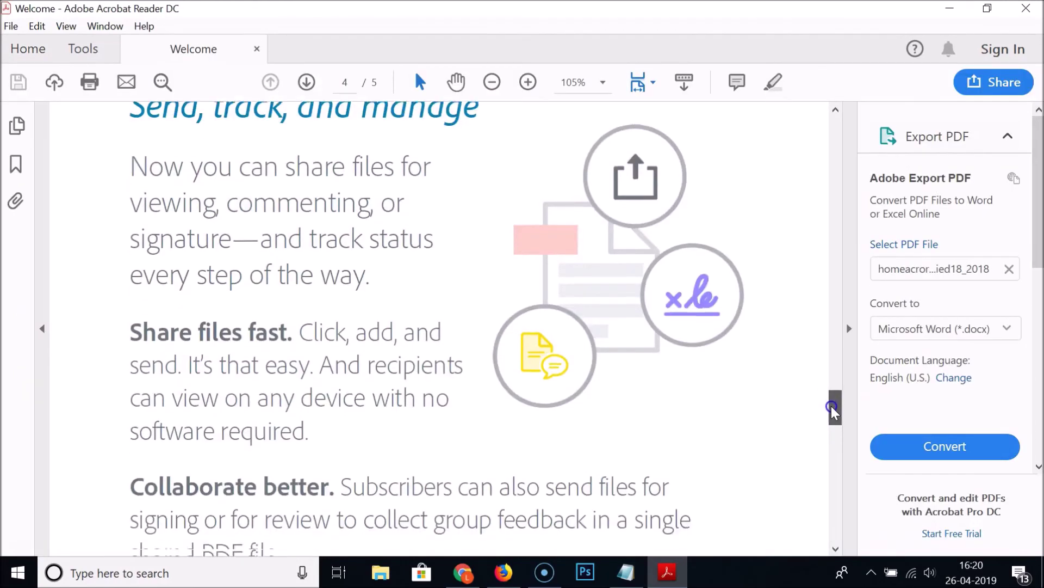
{"action": "left_click_drag", "start_coordinate": [832, 408], "coordinate": [804, 156]}
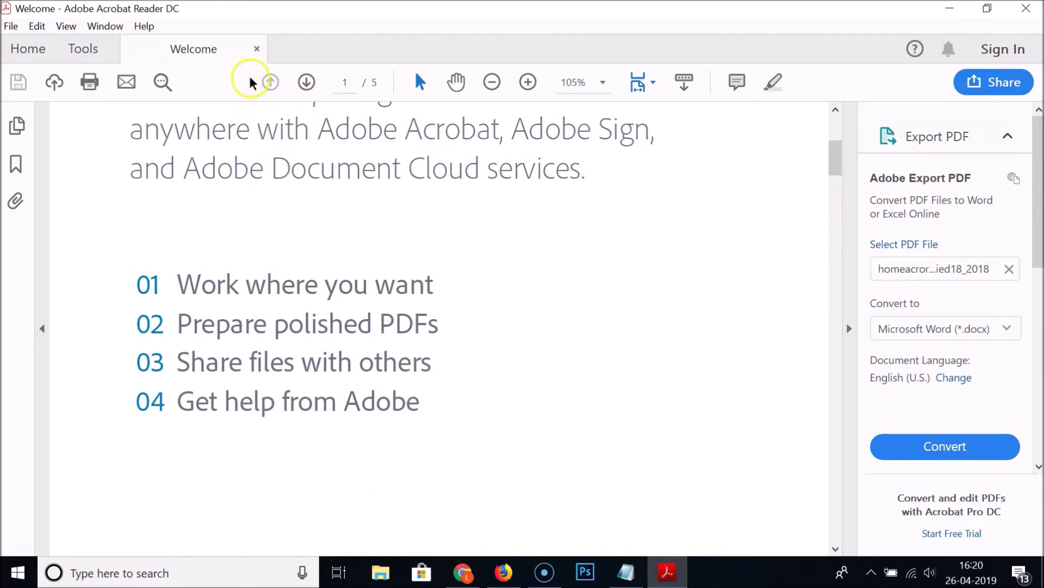
{"action": "left_click", "coordinate": [256, 49]}
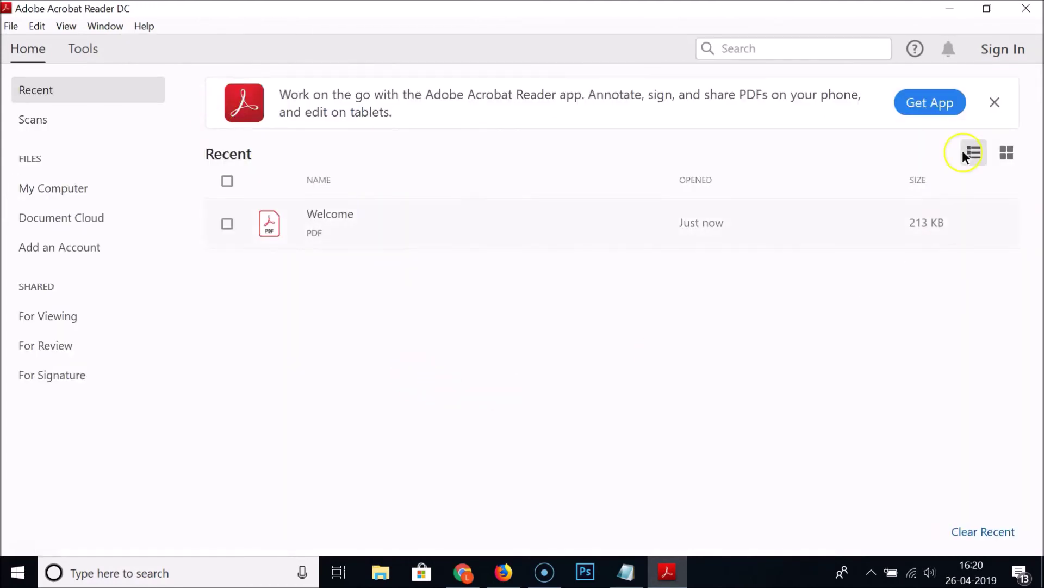
Open file.pdf from the desktop in Acrobat Reader
{"action": "left_click", "coordinate": [950, 8]}
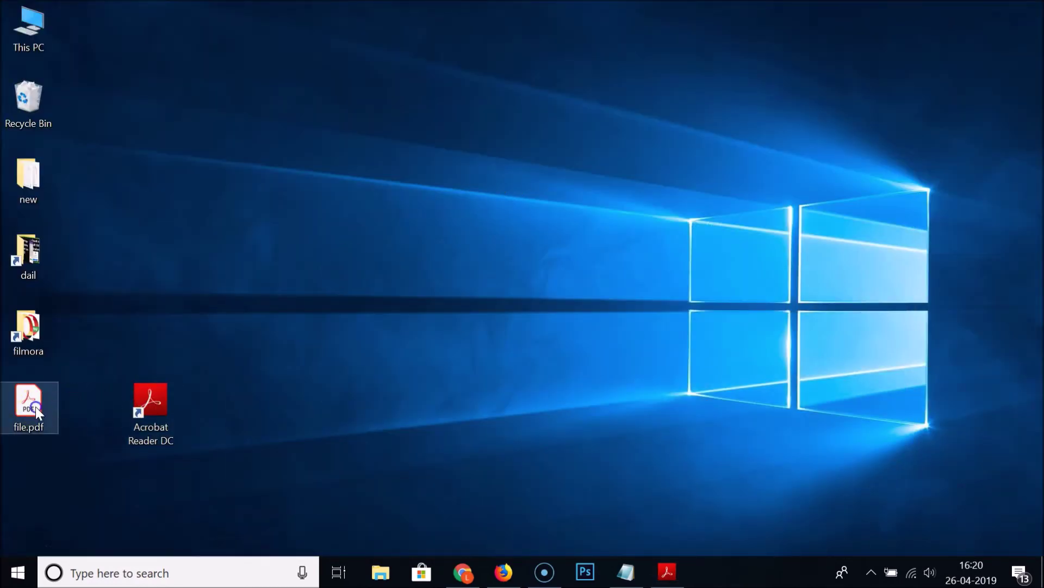
{"action": "left_click_drag", "start_coordinate": [32, 405], "coordinate": [155, 259]}
{"action": "double_click", "coordinate": [165, 250]}
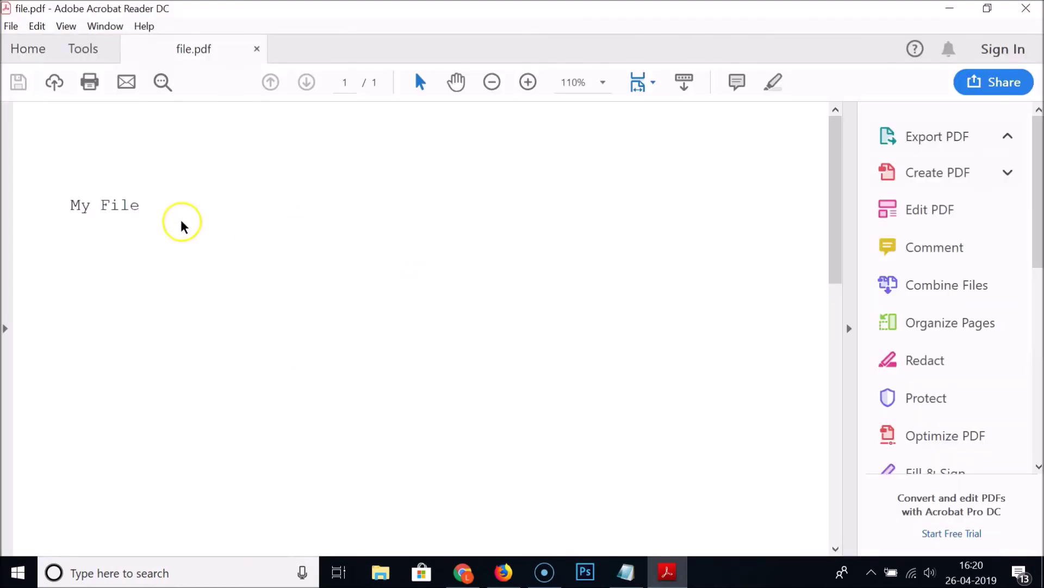
Select the My File text, scroll the page, and close Acrobat Reader
{"action": "left_click_drag", "start_coordinate": [68, 210], "coordinate": [170, 210]}
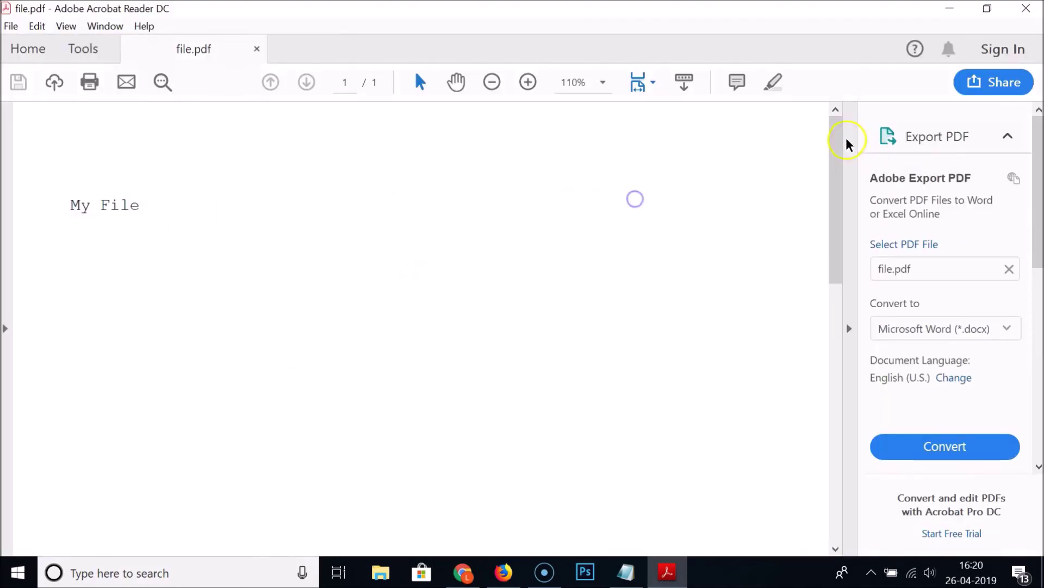
{"action": "left_click_drag", "start_coordinate": [846, 142], "coordinate": [841, 433]}
{"action": "scroll", "coordinate": [280, 277], "scroll_direction": "up", "scroll_amount": 1}
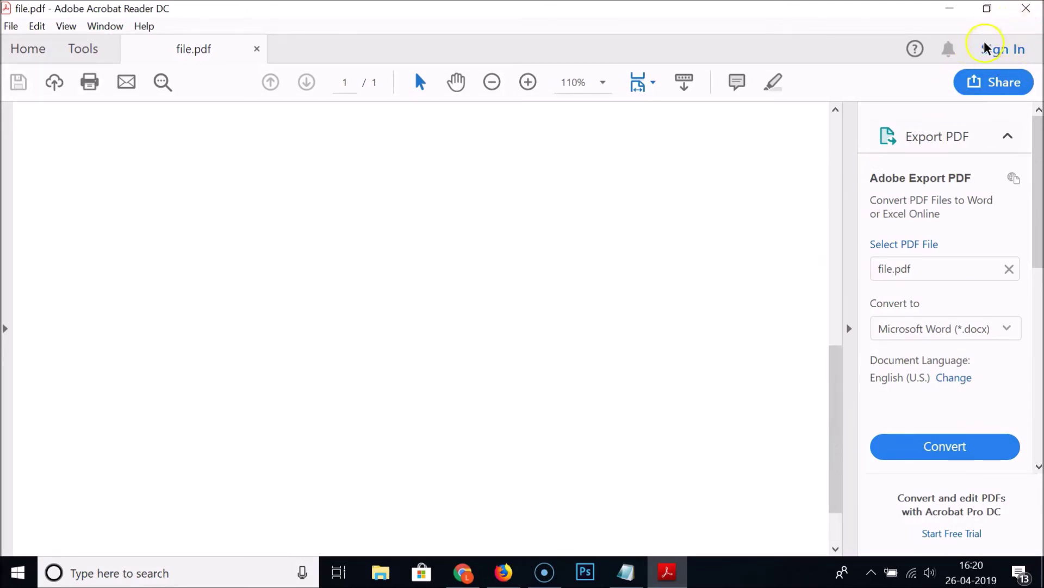
{"action": "left_click", "coordinate": [1030, 10]}
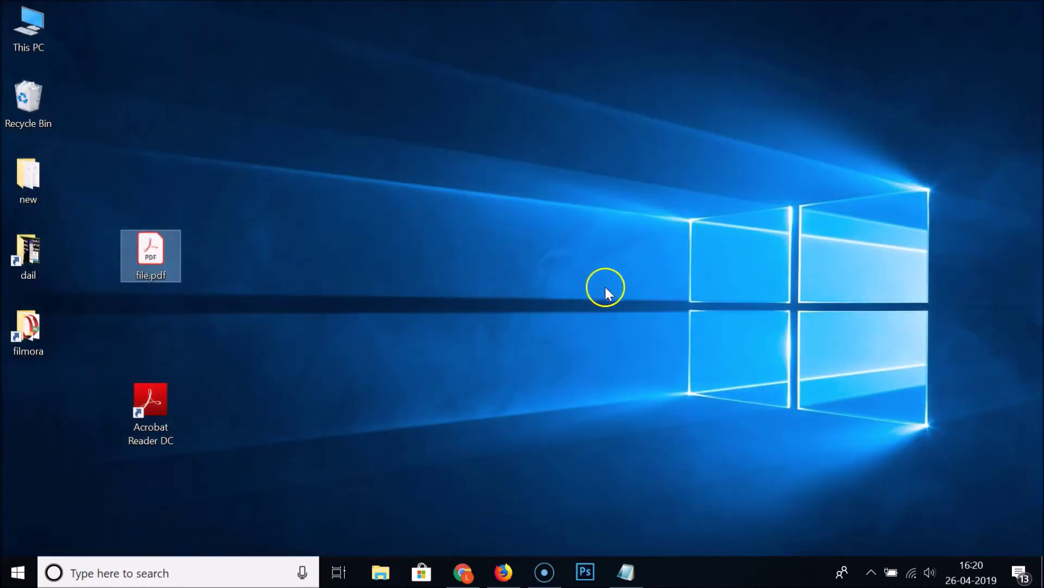
Restore the Notepad note, select part of its tutorial title, then clear the selection
{"action": "left_click", "coordinate": [627, 571]}
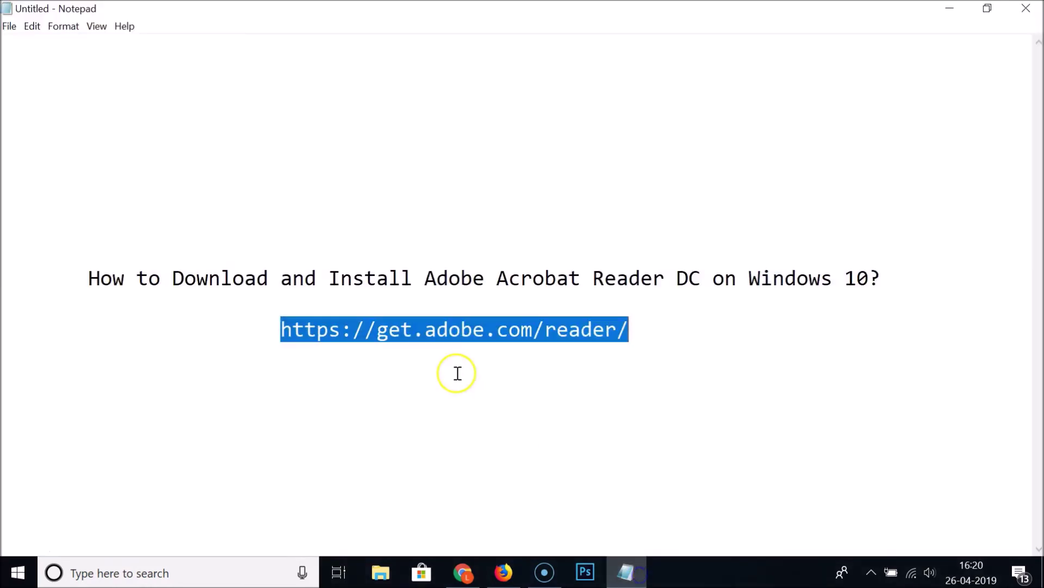
{"action": "left_click_drag", "start_coordinate": [173, 279], "coordinate": [704, 280]}
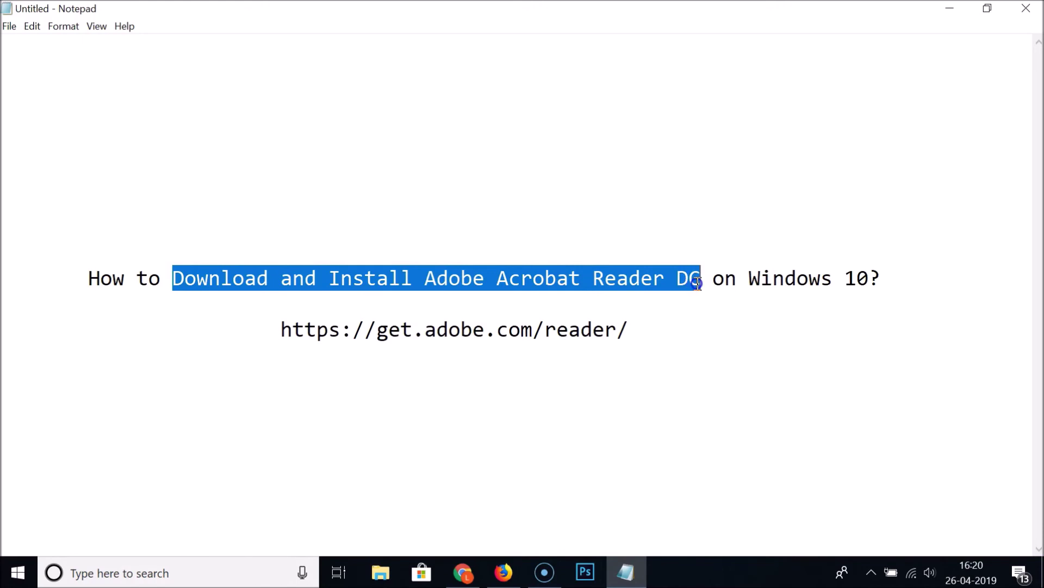
{"action": "left_click", "coordinate": [833, 283]}
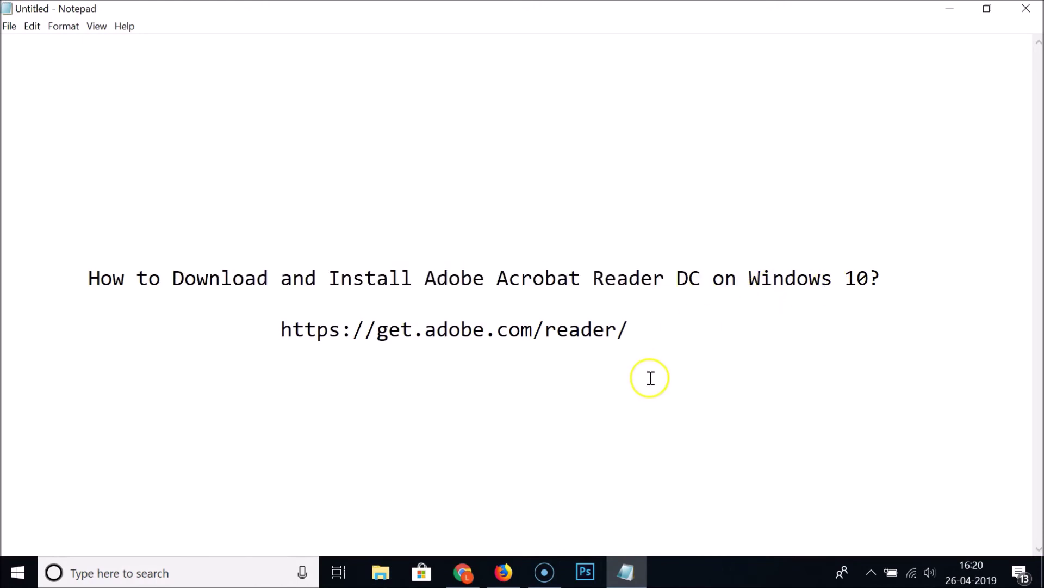